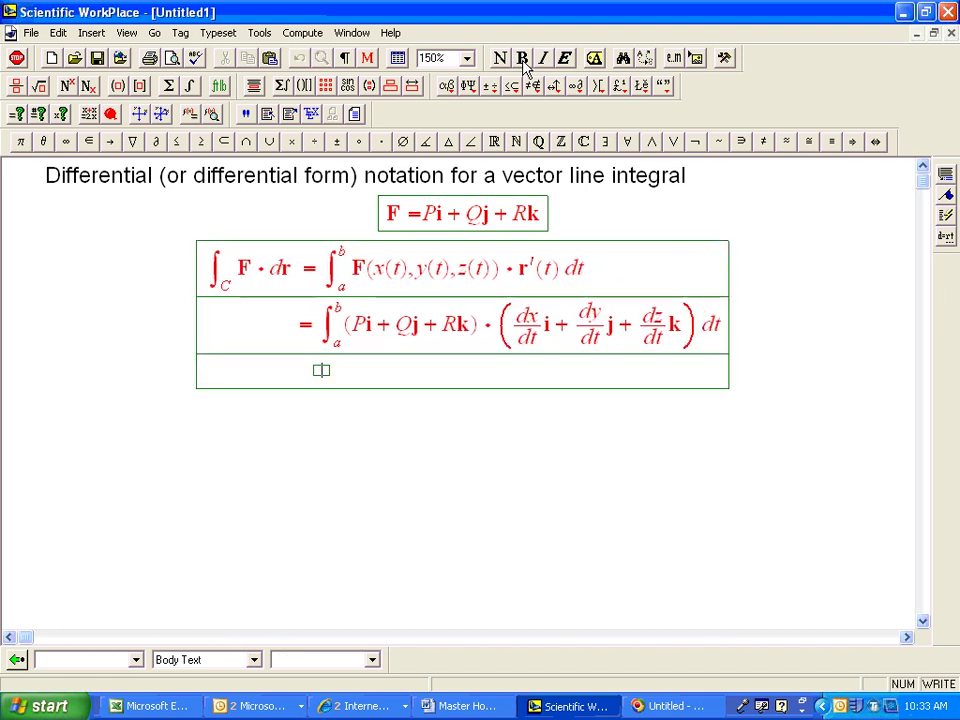
# Copy the second-row integral into the empty third row
pyautogui.moveTo(323, 333); pyautogui.dragTo(727, 338)
pyautogui.hotkey('ctrl', 'c')
pyautogui.click(319, 381)
pyautogui.hotkey('ctrl', 'v')
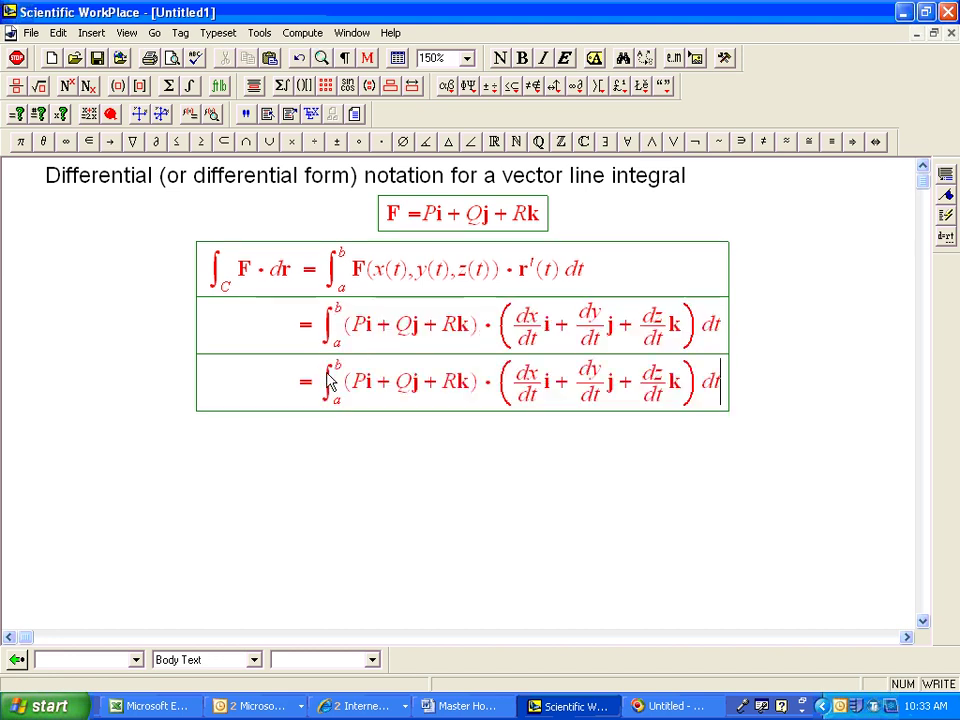
# Remove the parentheses and the bold i, and move dx/dt right after P
pyautogui.click(358, 390)
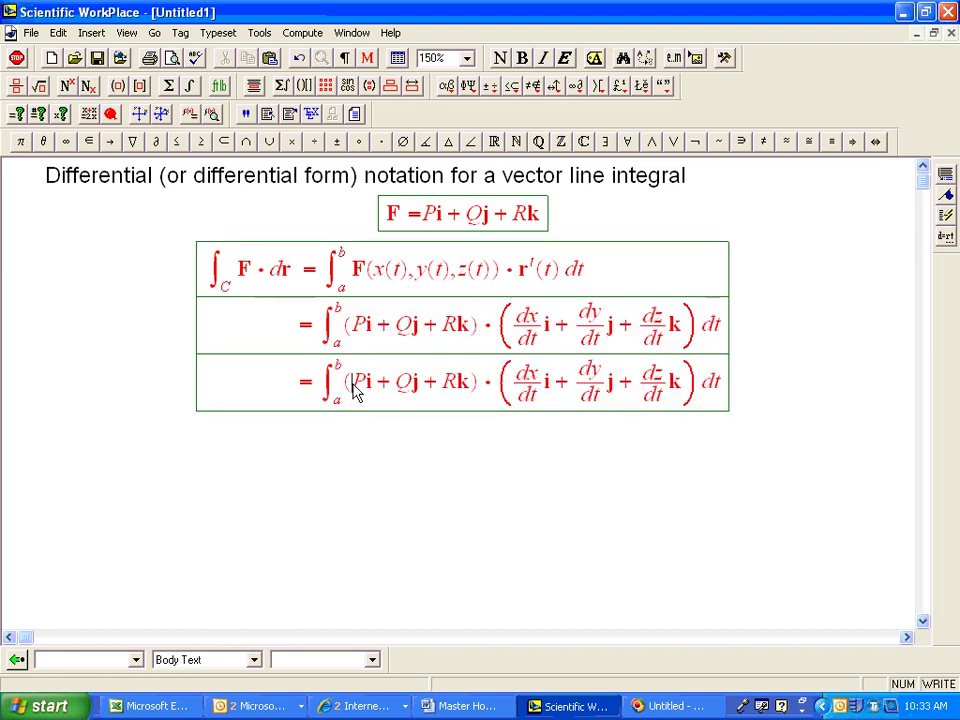
pyautogui.press('BackSpace')
pyautogui.press('Left')
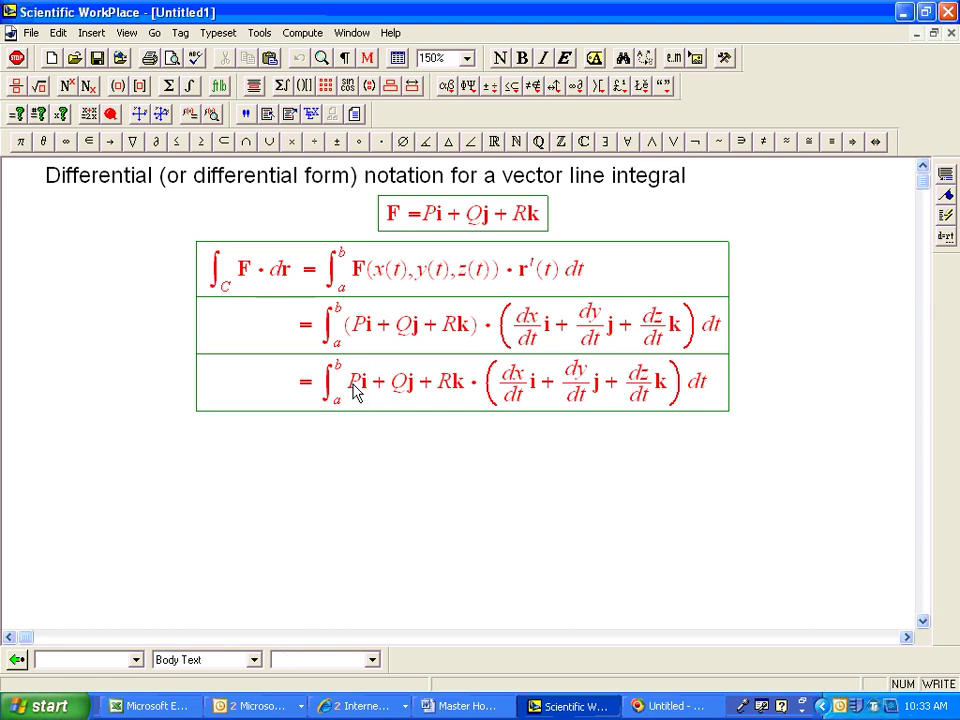
pyautogui.press('Delete')
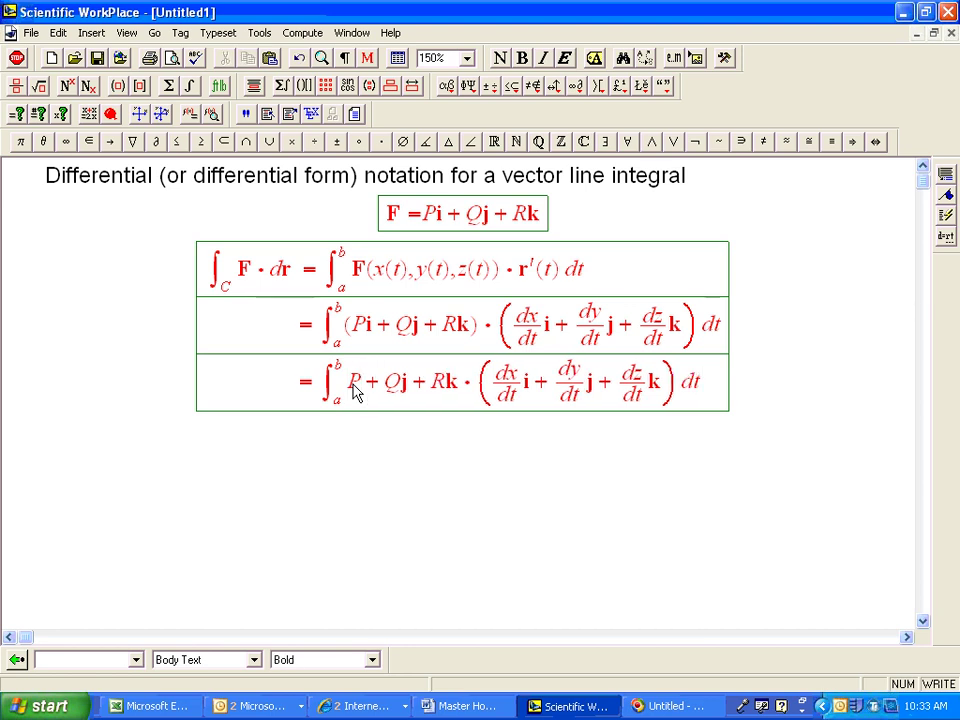
pyautogui.moveTo(501, 396); pyautogui.dragTo(506, 381)
pyautogui.press('Delete')
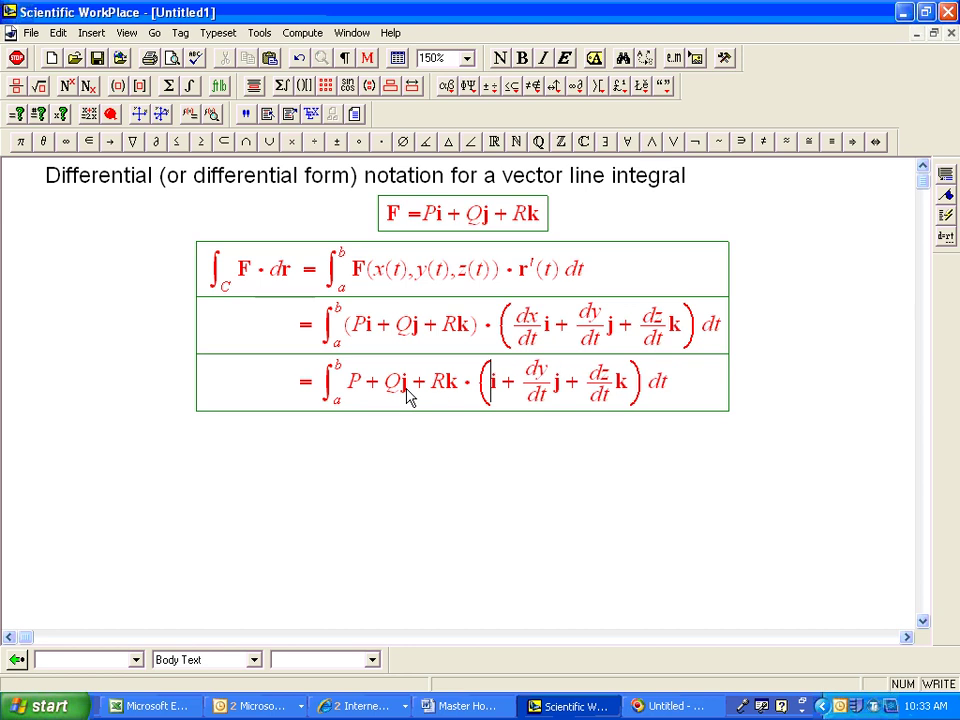
pyautogui.hotkey('ctrl', 'v')
# Replace the bold j with dy/dt so the term reads Q dy/dt
pyautogui.click(435, 394)
pyautogui.press('Delete')
pyautogui.moveTo(552, 380); pyautogui.dragTo(568, 392)
pyautogui.press('Delete')
pyautogui.click(435, 394)
pyautogui.hotkey('ctrl', 'v')
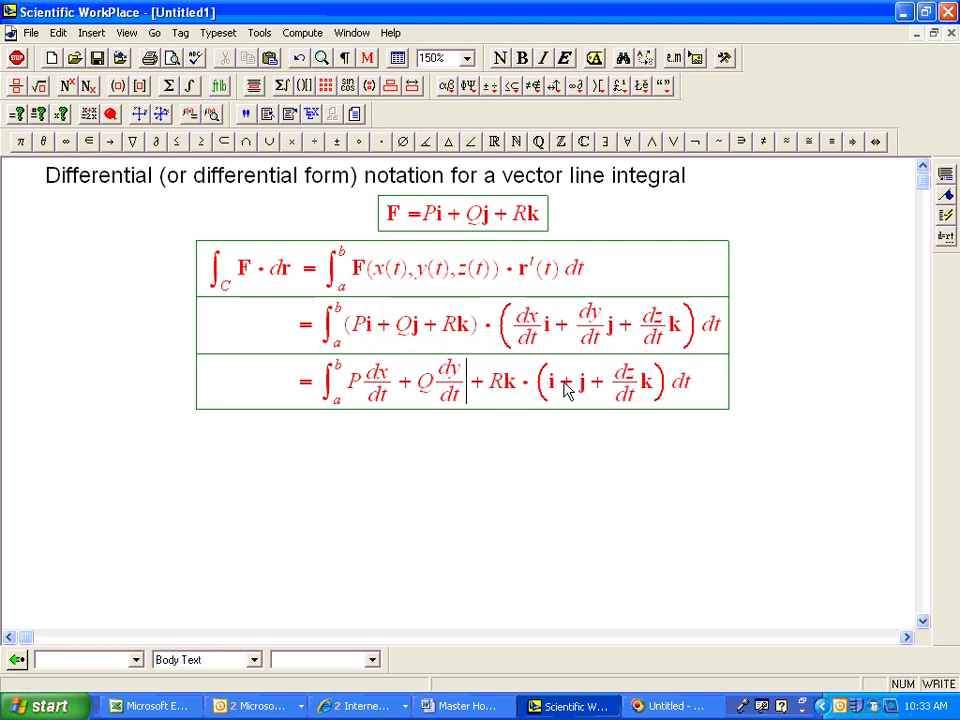
# Replace the bold k with dz/dt and delete the leftover dot and (i + j + k) factor
pyautogui.moveTo(613, 370); pyautogui.dragTo(630, 392)
pyautogui.hotkey('ctrl', 'x')
pyautogui.moveTo(496, 390); pyautogui.dragTo(628, 394)
pyautogui.hotkey('ctrl', 'v')
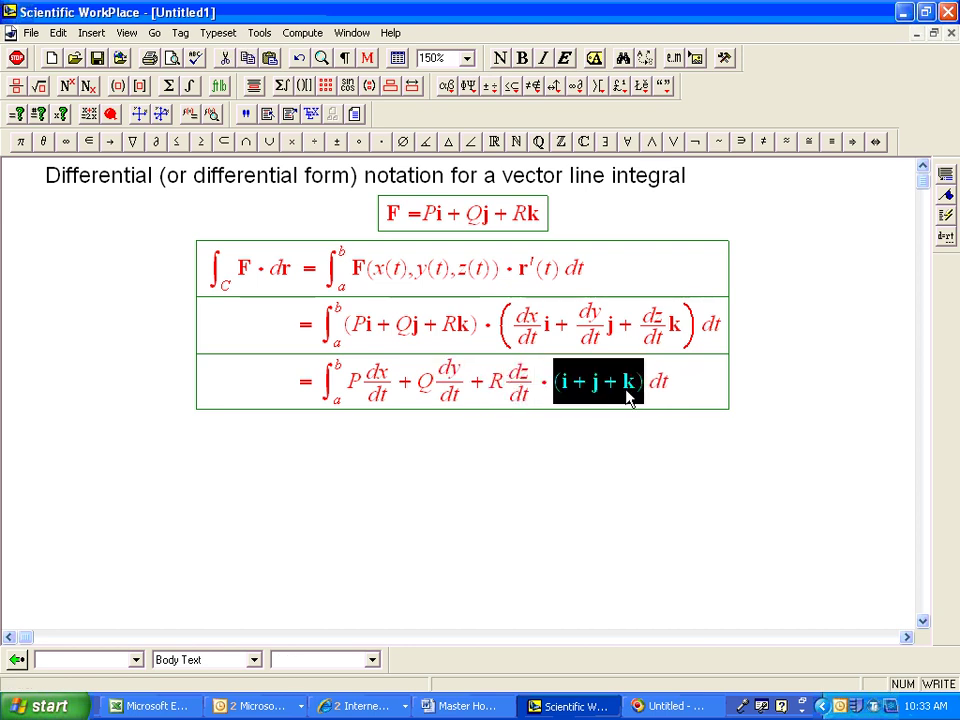
pyautogui.press('Delete')
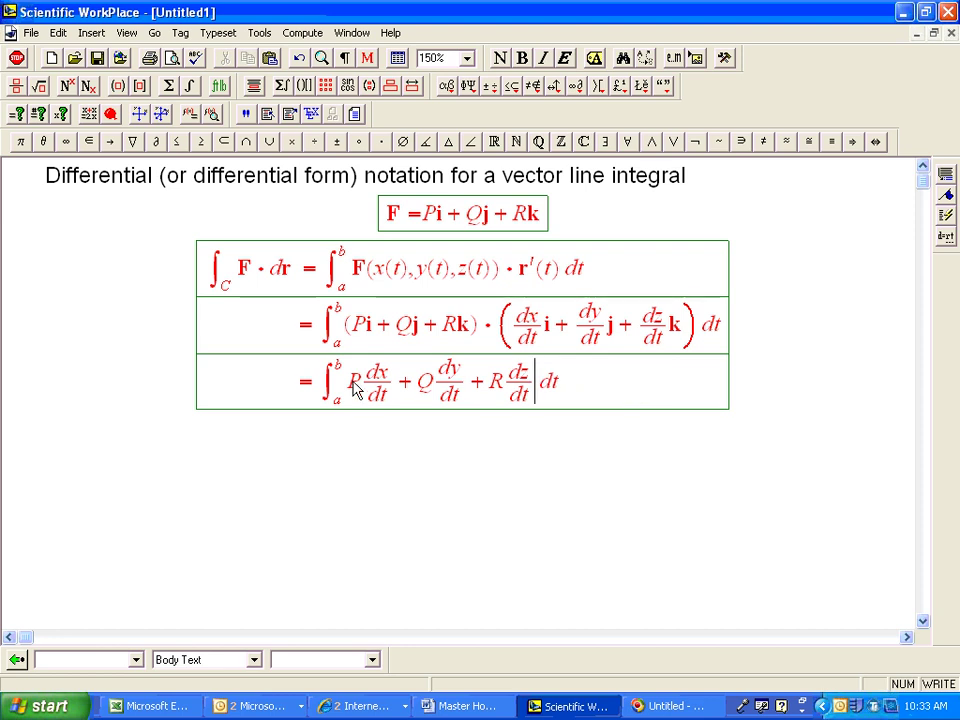
# Wrap P dx/dt + Q dy/dt + R dz/dt in parentheses
pyautogui.keyDown('shift'); pyautogui.click(356, 389); pyautogui.keyUp('shift')
pyautogui.hotkey('ctrl', '9')
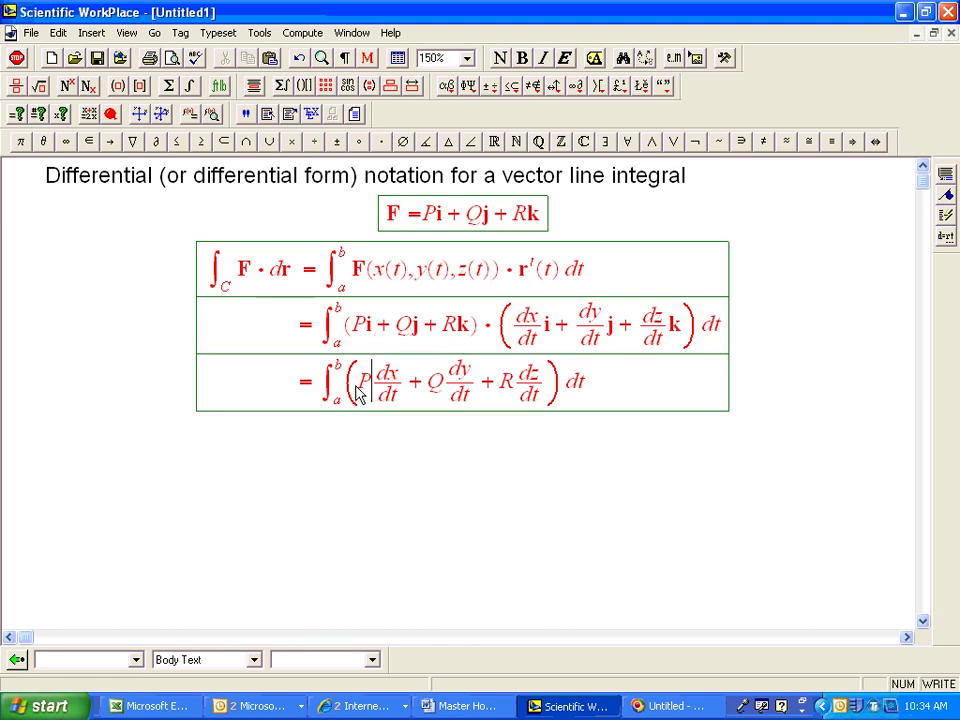
pyautogui.click(428, 387)
pyautogui.click(395, 379)
pyautogui.click(471, 379)
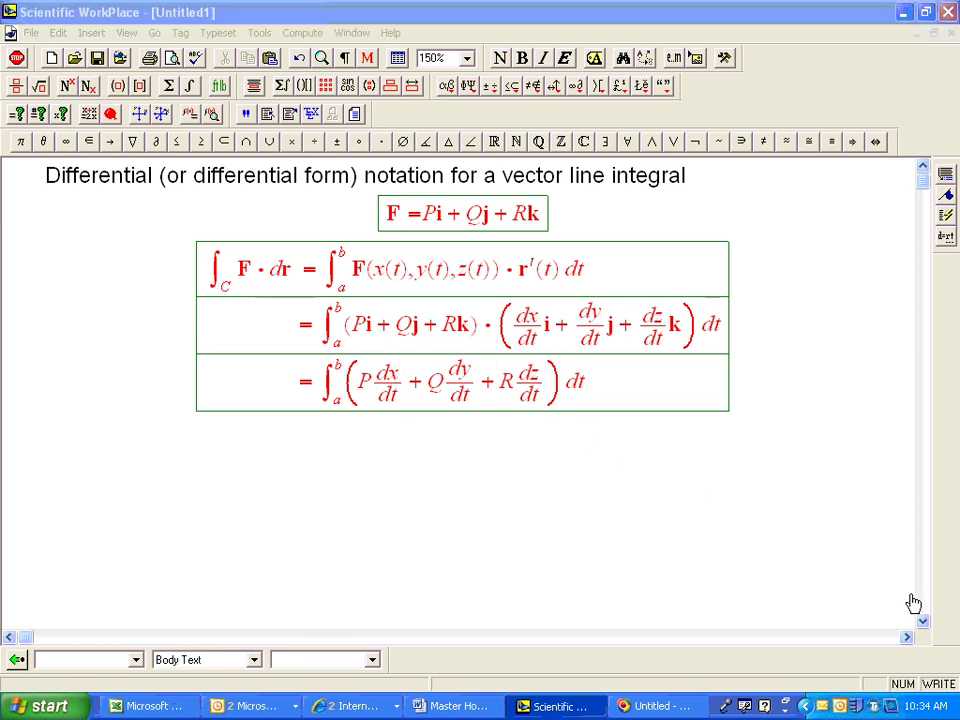
pyautogui.click(563, 403)
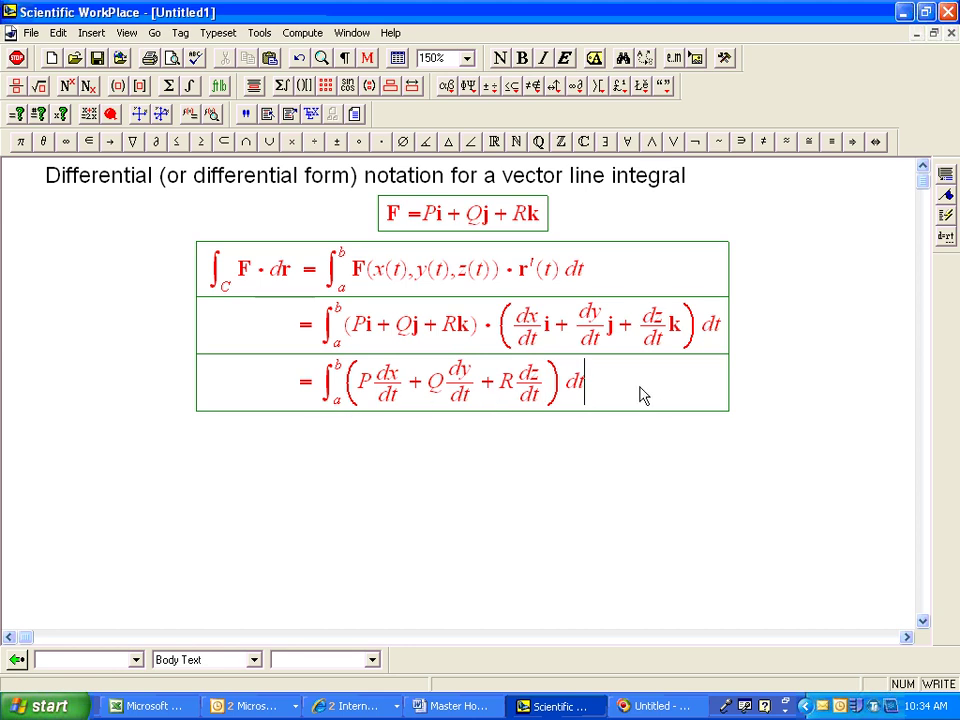
# Add a fourth row with an integral from a to b
pyautogui.press('Return')
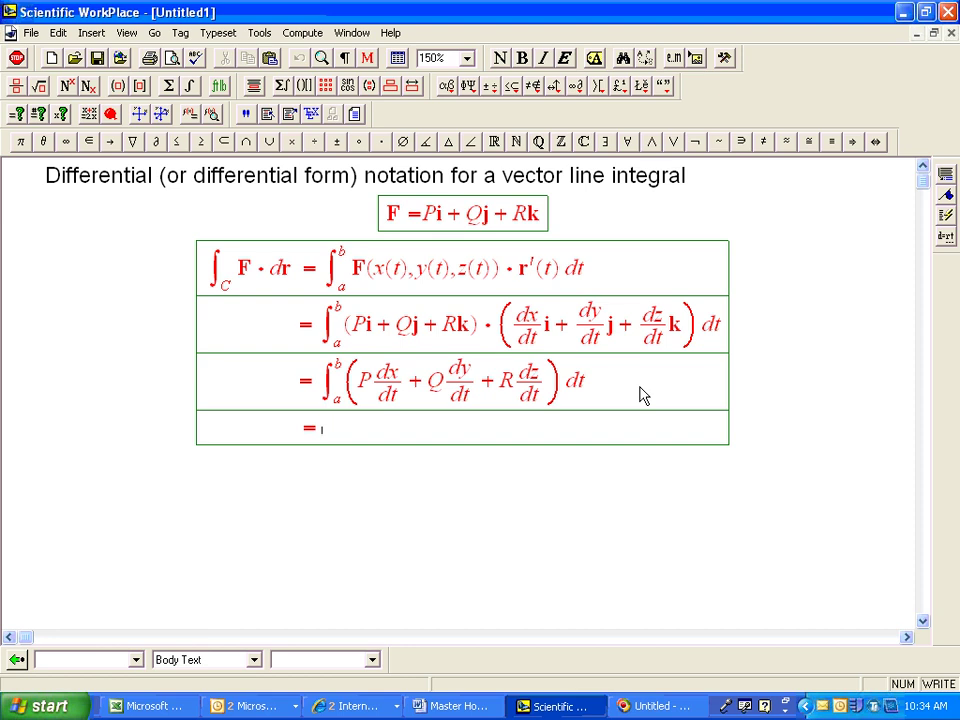
pyautogui.hotkey('ctrl', 'i')
pyautogui.hotkey('ctrl', 'l')
pyautogui.write('a')
pyautogui.hotkey('ctrl', 'h')
pyautogui.write('b')
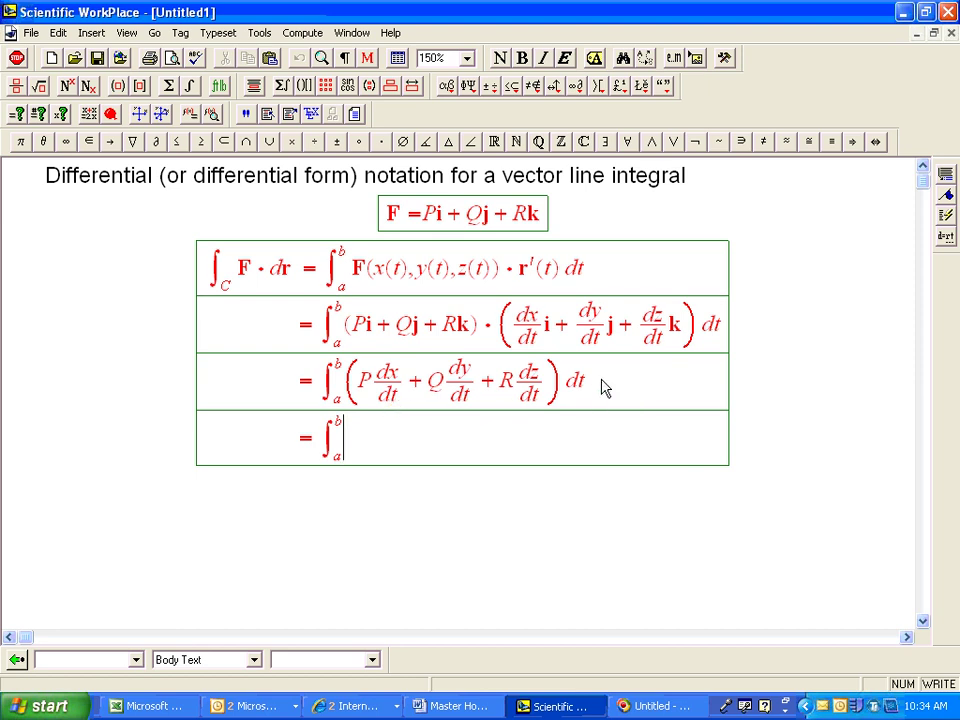
# Enter the integrand P dx + Q dy + R dz without surrounding parentheses
pyautogui.hotkey('ctrl', '9')
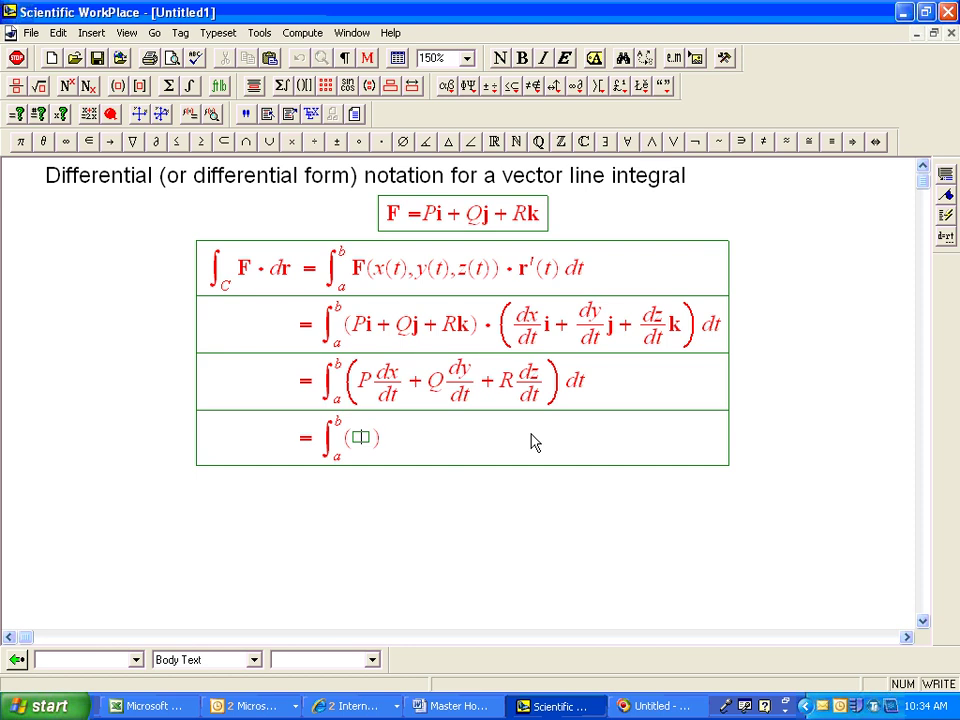
pyautogui.write('Pdx+Qdy')
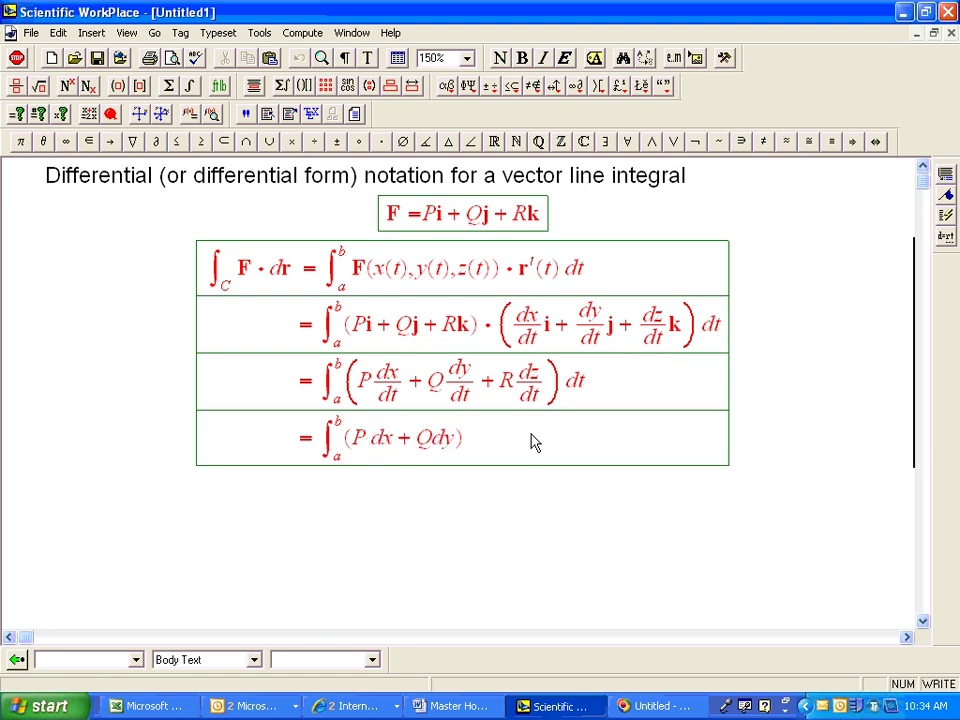
pyautogui.click(430, 442)
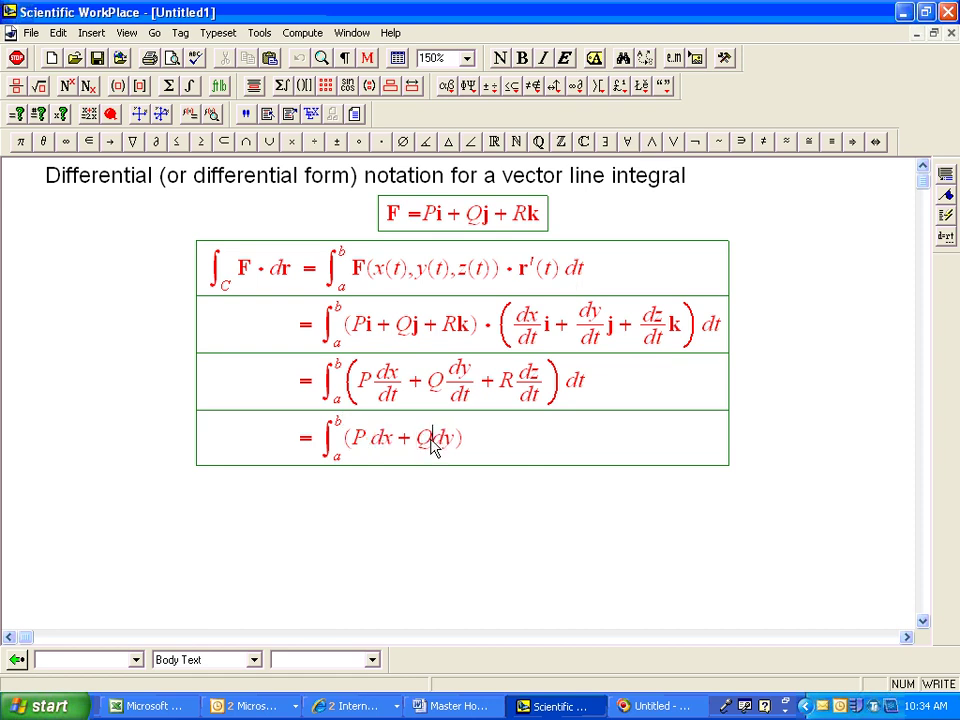
pyautogui.write('+ R')
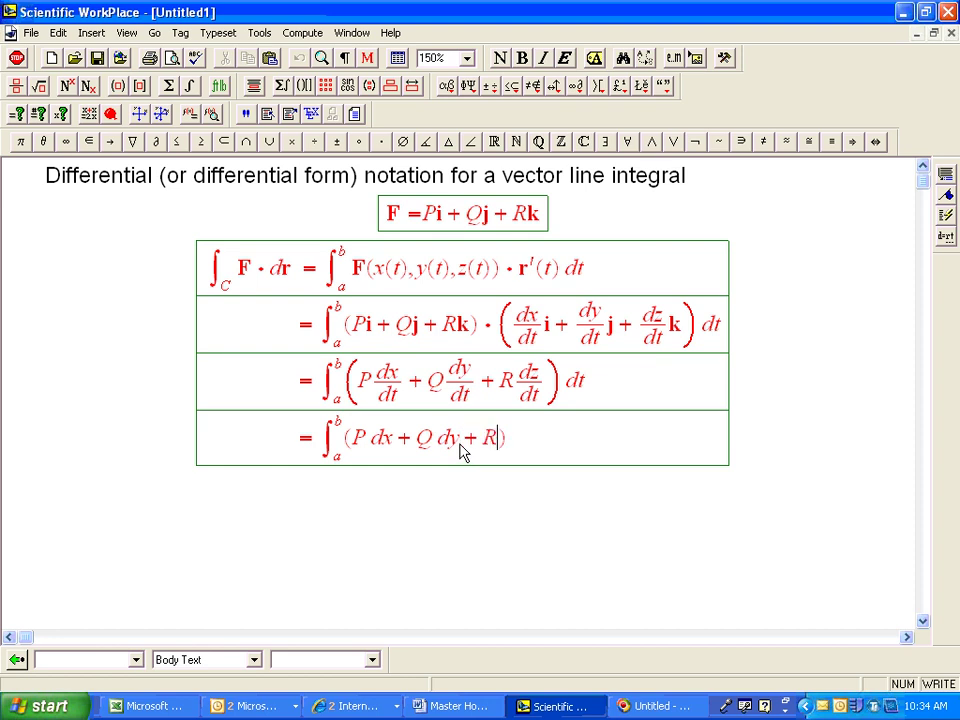
pyautogui.write(' dz')
pyautogui.press('BackSpace')
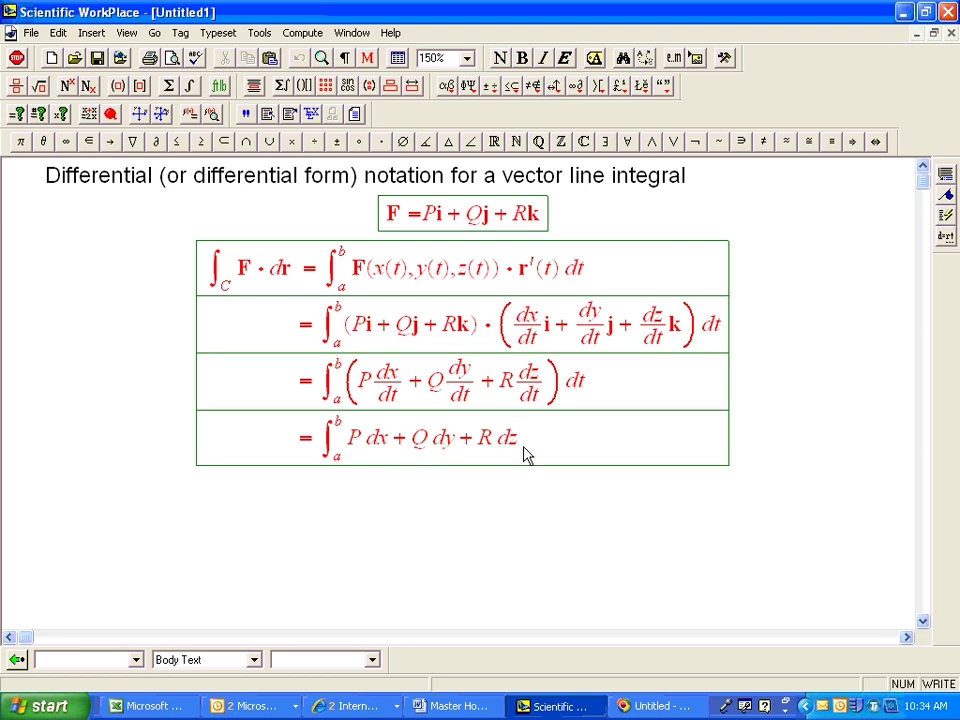
# Delete the upper limit b and make C the integral's lower limit
pyautogui.moveTo(195, 186); pyautogui.dragTo(444, 180)
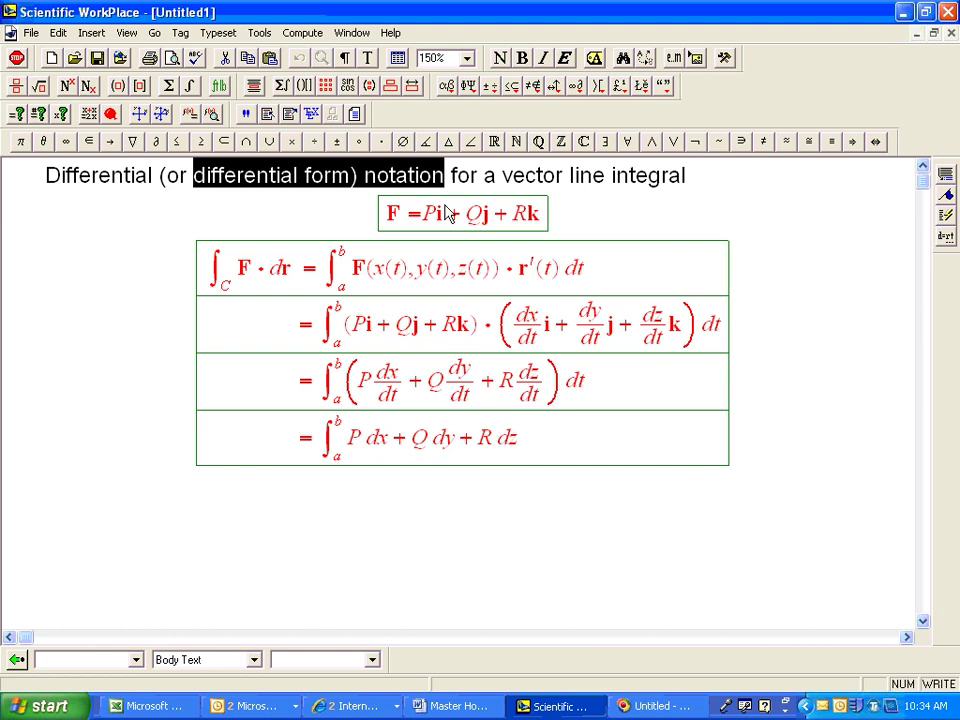
pyautogui.click(526, 444)
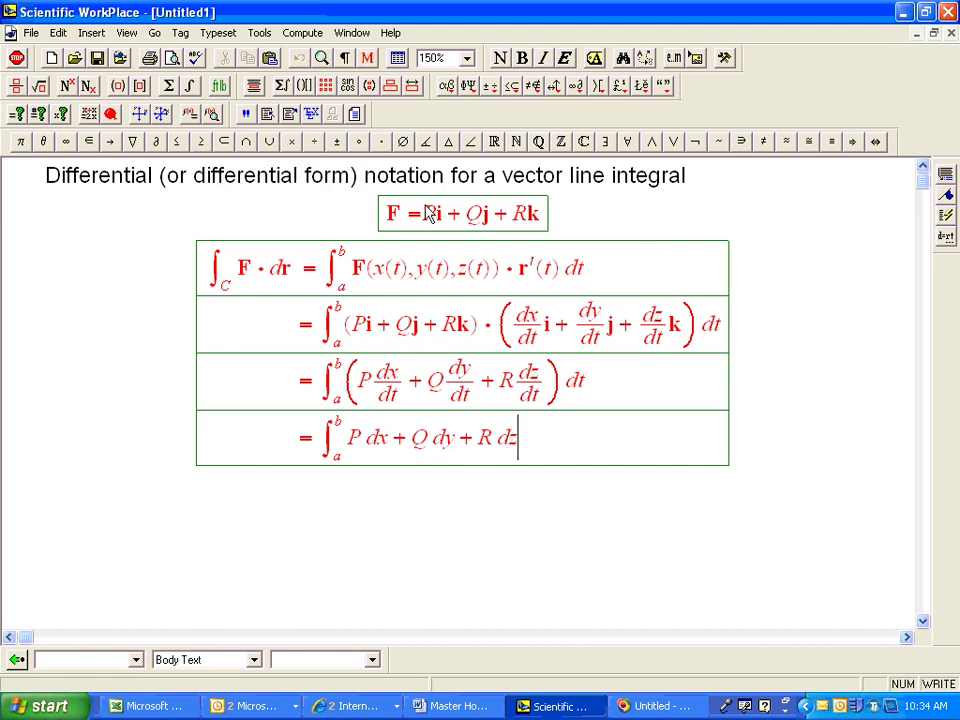
pyautogui.click(343, 424)
pyautogui.press('BackSpace')
pyautogui.press('BackSpace')
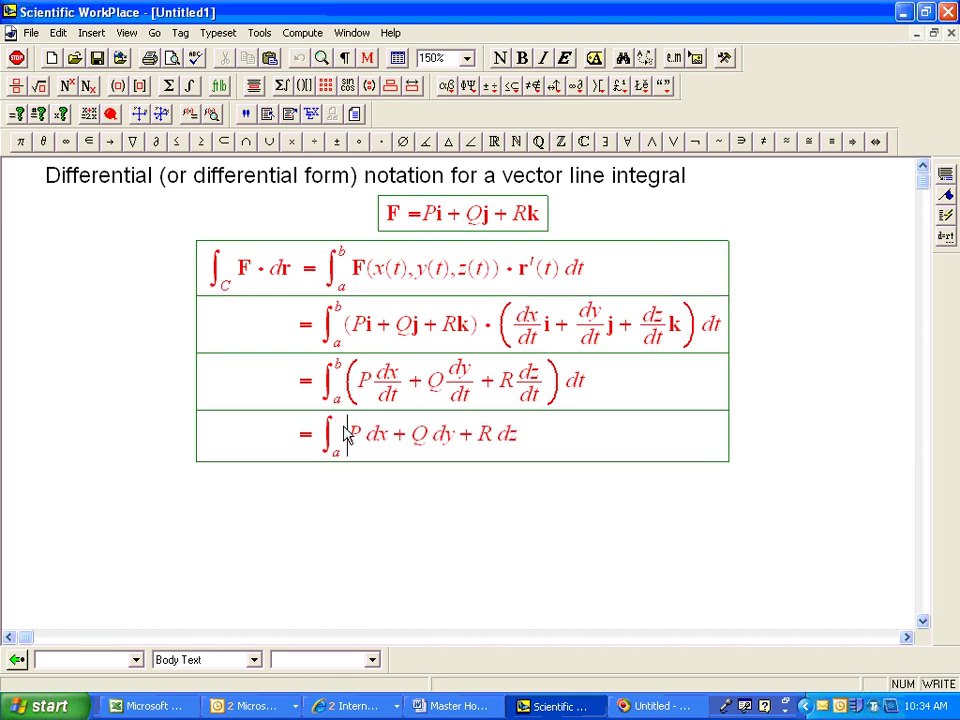
pyautogui.press('BackSpace')
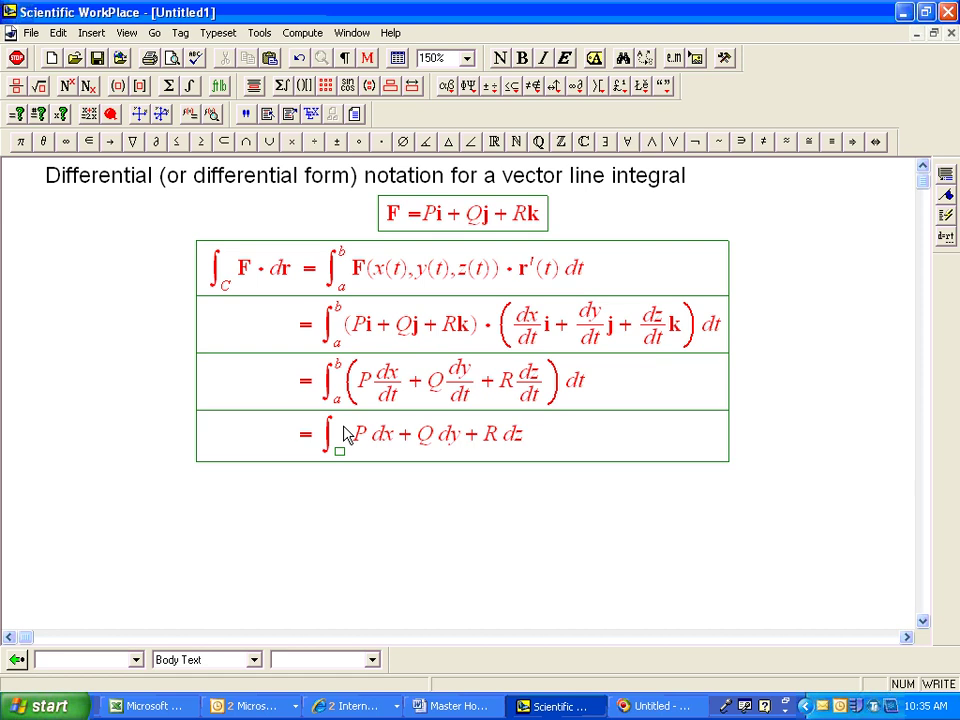
pyautogui.write('C')
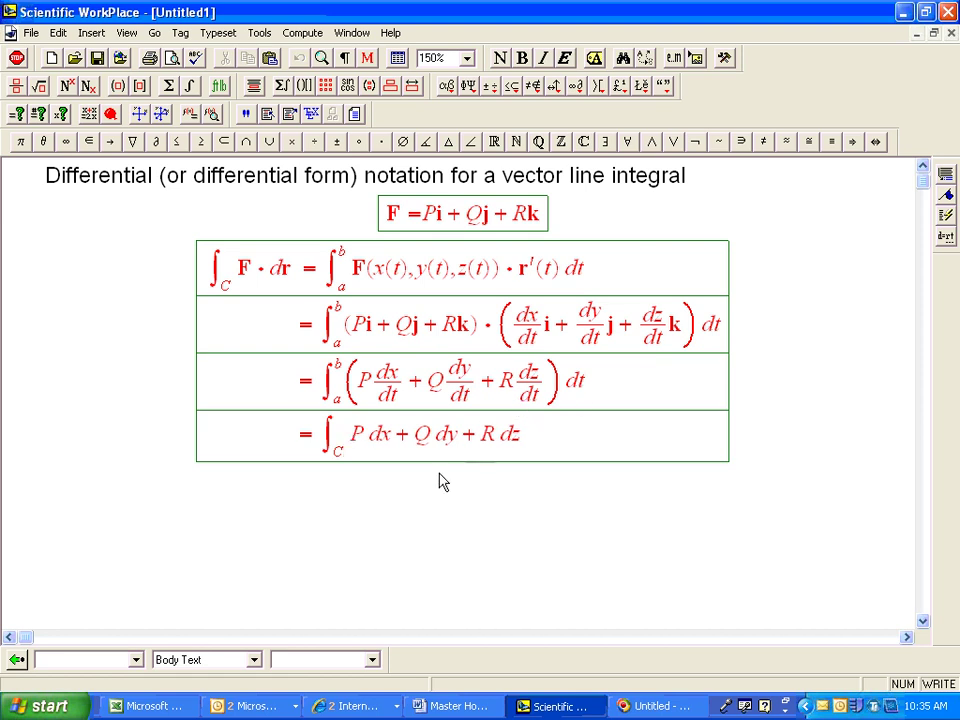
pyautogui.click(444, 440)
pyautogui.click(253, 272)
pyautogui.click(527, 447)
pyautogui.click(428, 442)
pyautogui.click(497, 449)
pyautogui.click(530, 449)
pyautogui.click(592, 391)
pyautogui.click(391, 437)
pyautogui.click(459, 437)
pyautogui.click(519, 440)
pyautogui.click(588, 391)
pyautogui.tripleClick(591, 394)
pyautogui.click(595, 395)
pyautogui.click(533, 445)
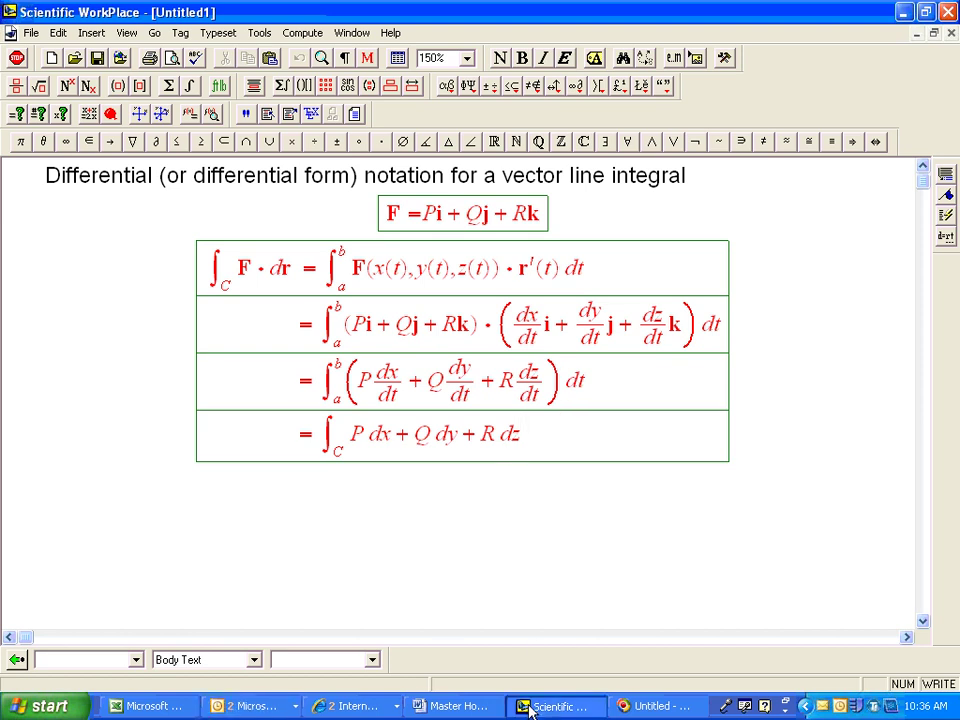
# Type 'Example' below the derivation and start a new math display
pyautogui.click(545, 483)
pyautogui.write('Example')
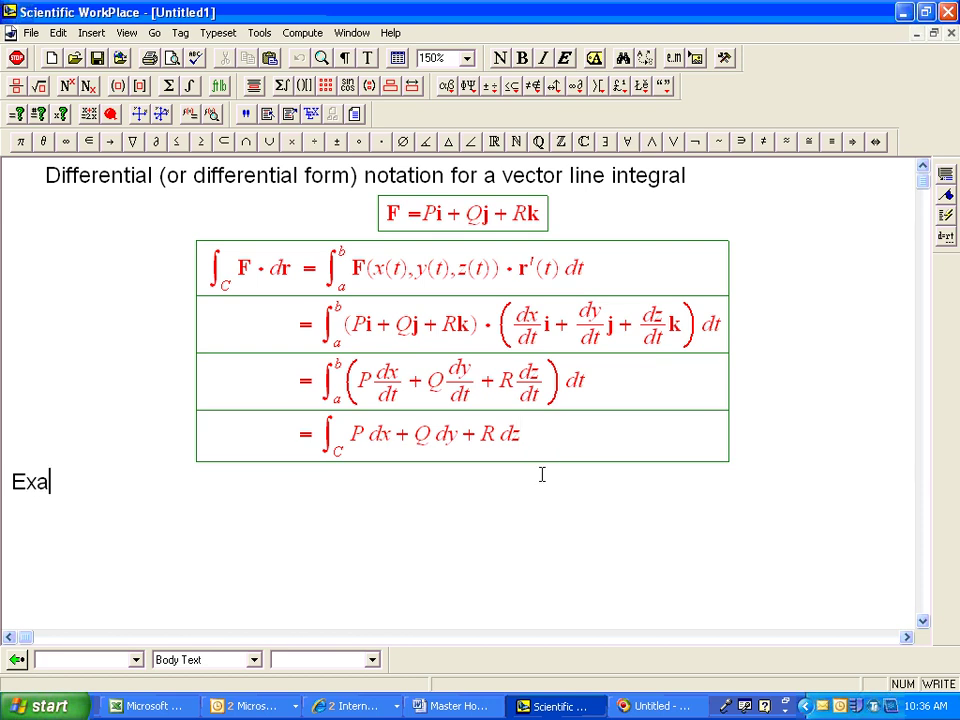
pyautogui.hotkey('ctrl', 'd')
# Copy F = Pi + Qj + Rk into the display and trim it to F = i
pyautogui.moveTo(384, 214); pyautogui.dragTo(537, 218)
pyautogui.hotkey('ctrl', 'c')
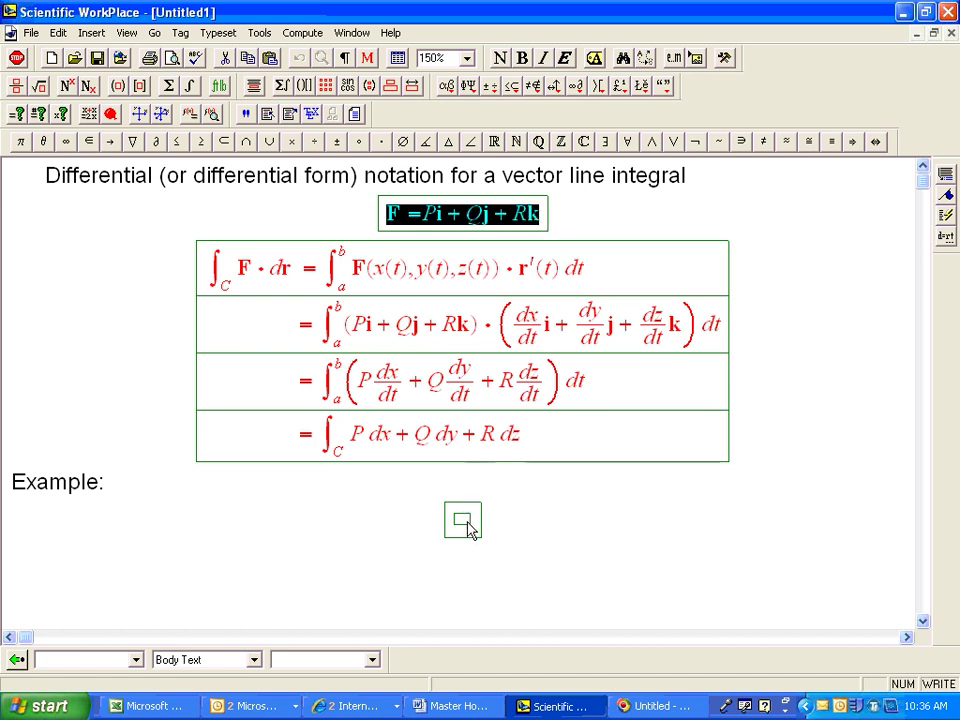
pyautogui.click(467, 522)
pyautogui.hotkey('ctrl', 'v')
pyautogui.moveTo(465, 529); pyautogui.dragTo(540, 530)
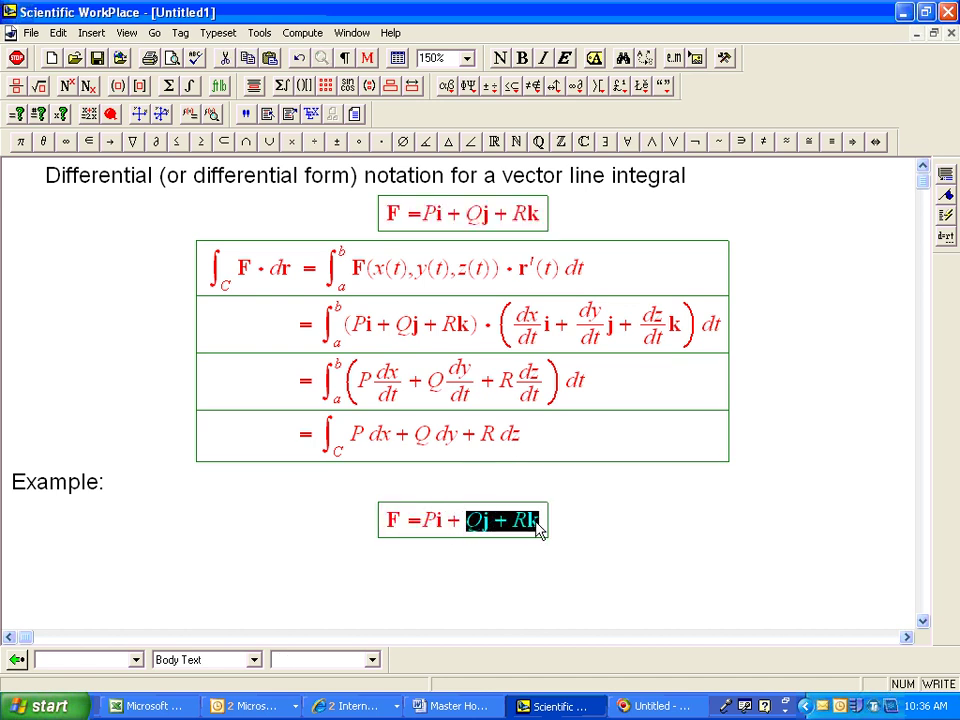
pyautogui.press('BackSpace')
pyautogui.press('BackSpace')
pyautogui.press('BackSpace')
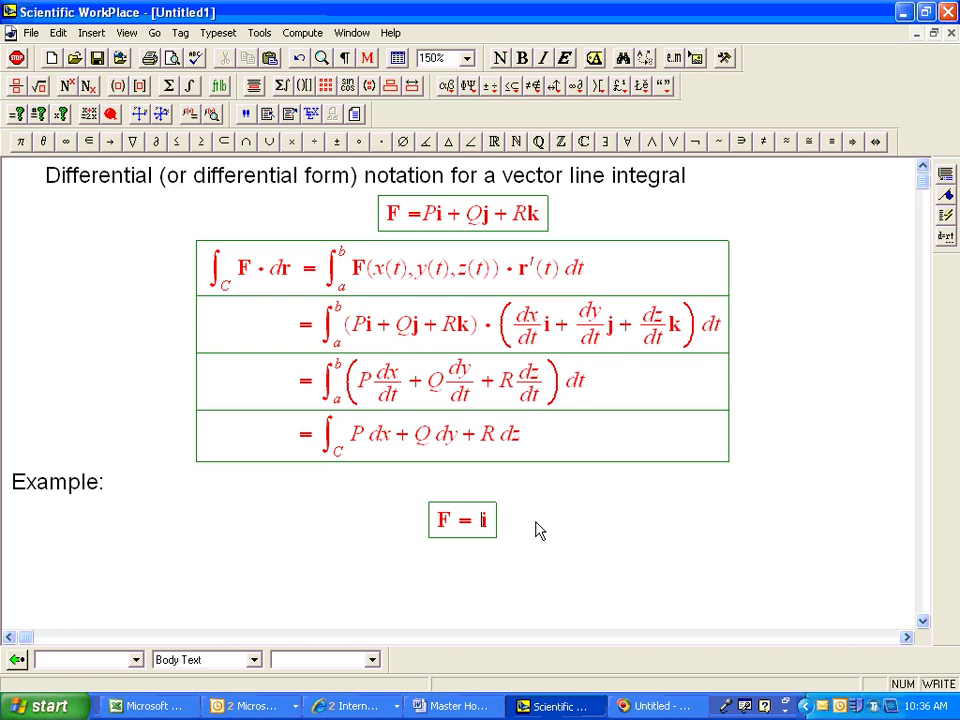
pyautogui.click(497, 520)
pyautogui.press('Right')
# Add a new display with ∫C F · dr followed by an equals sign
pyautogui.moveTo(253, 279); pyautogui.dragTo(290, 280)
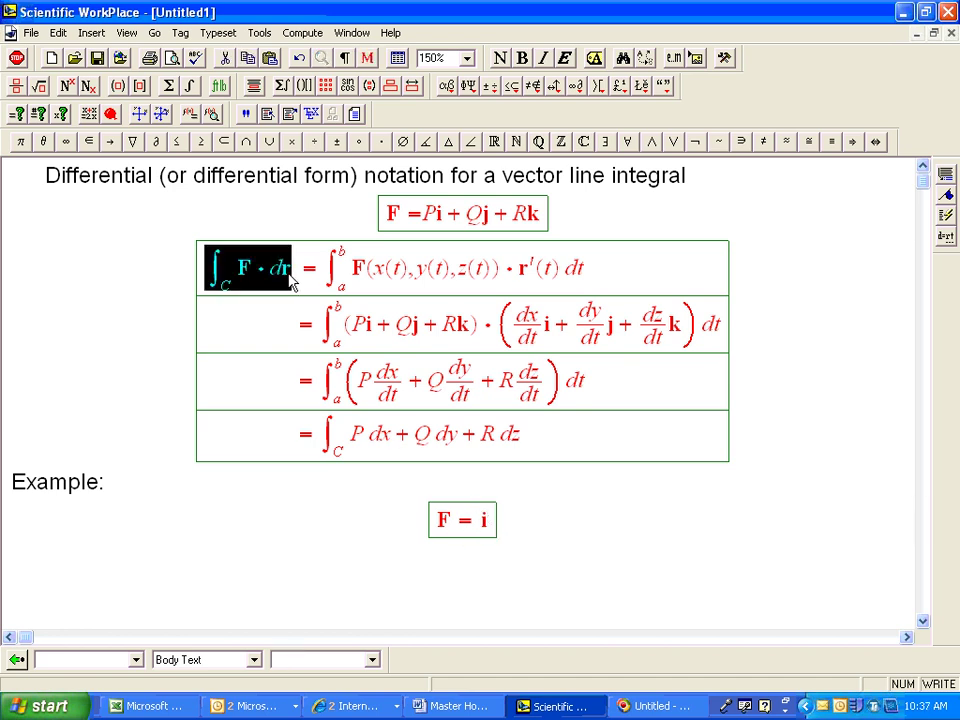
pyautogui.click(508, 538)
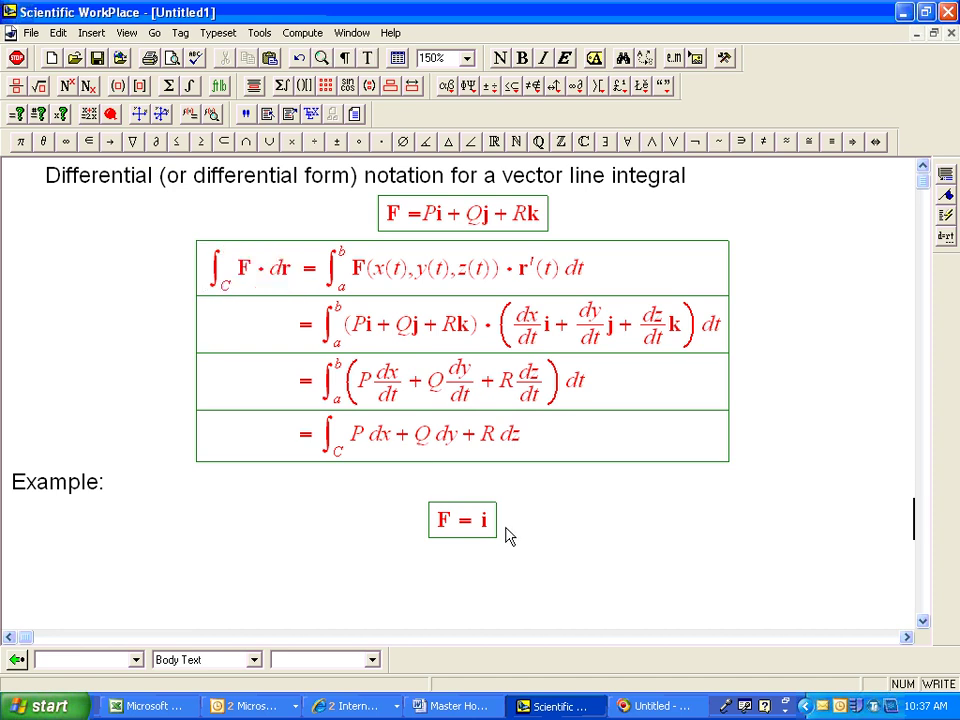
pyautogui.hotkey('ctrl', 'd')
pyautogui.hotkey('ctrl', 'v')
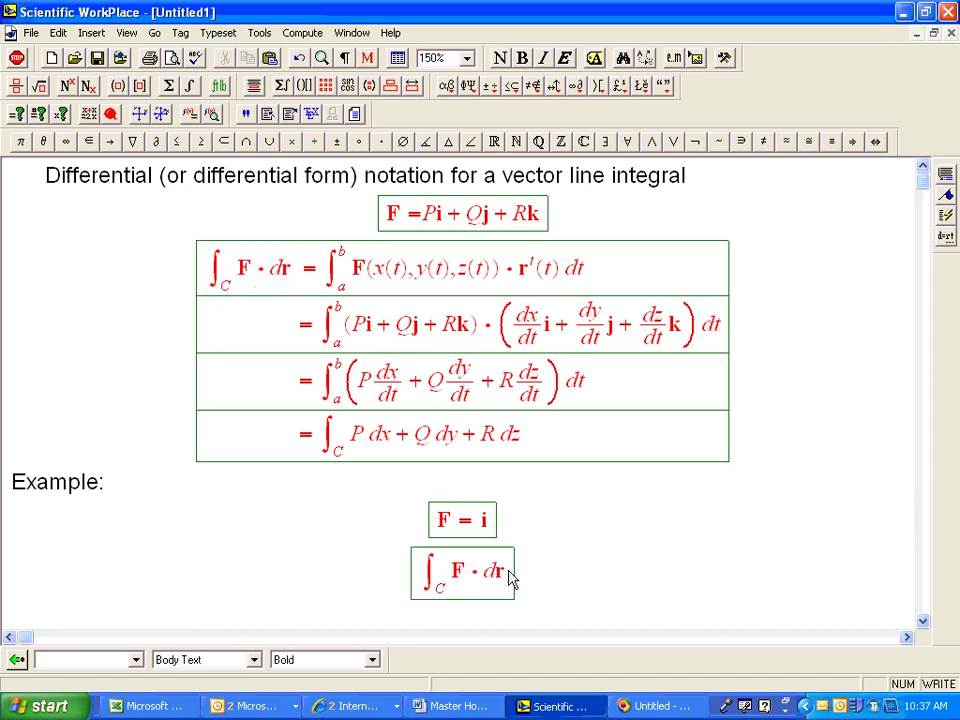
pyautogui.write('=')
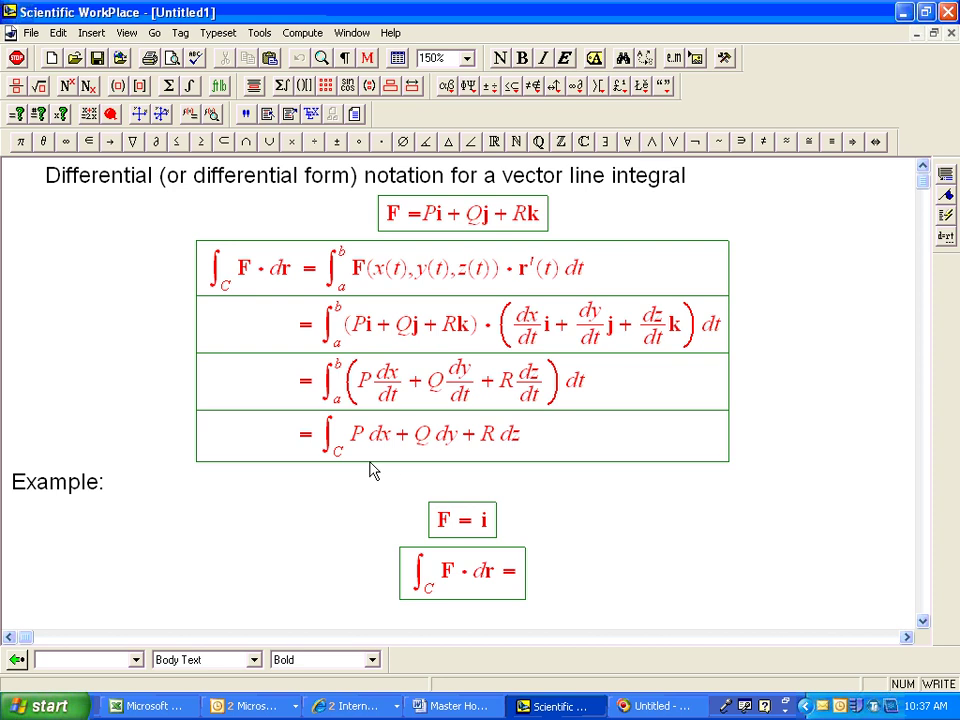
# Paste ∫C P dx + Q dy + R dz after the equals sign and trim it to ∫C dx
pyautogui.moveTo(321, 446); pyautogui.dragTo(516, 441)
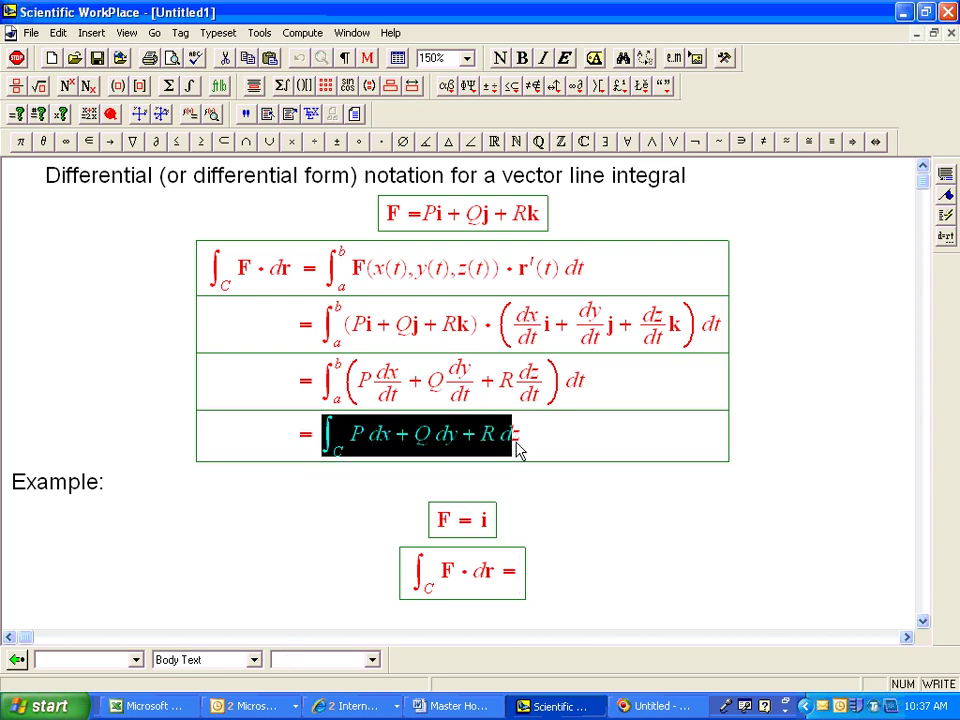
pyautogui.hotkey('ctrl', 'c')
pyautogui.click(520, 585)
pyautogui.hotkey('ctrl', 'v')
pyautogui.moveTo(490, 580); pyautogui.dragTo(618, 583)
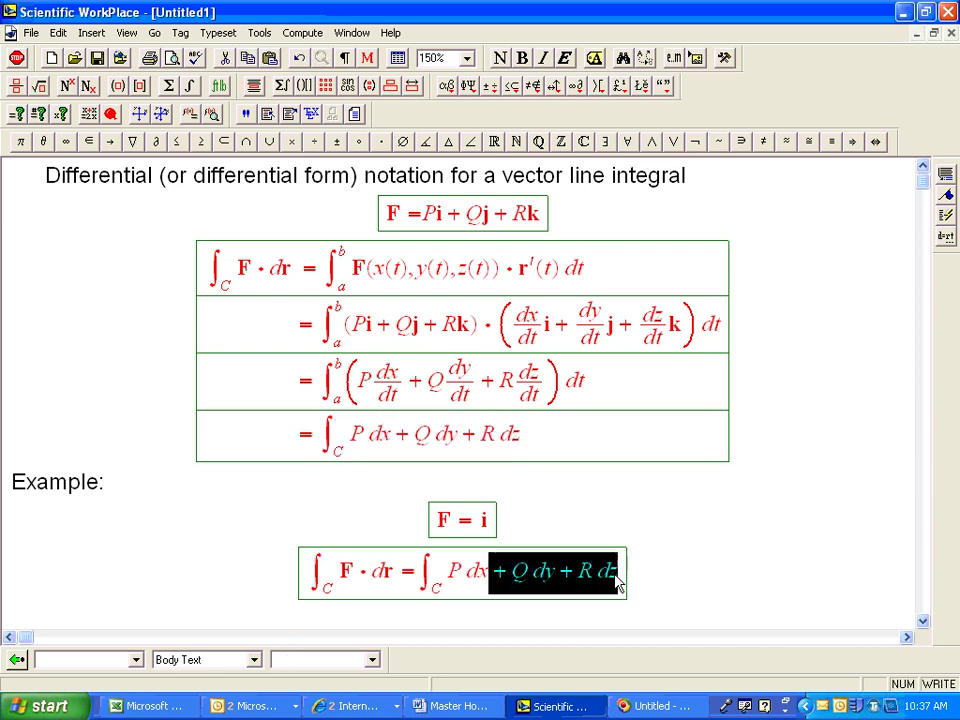
pyautogui.press('Delete')
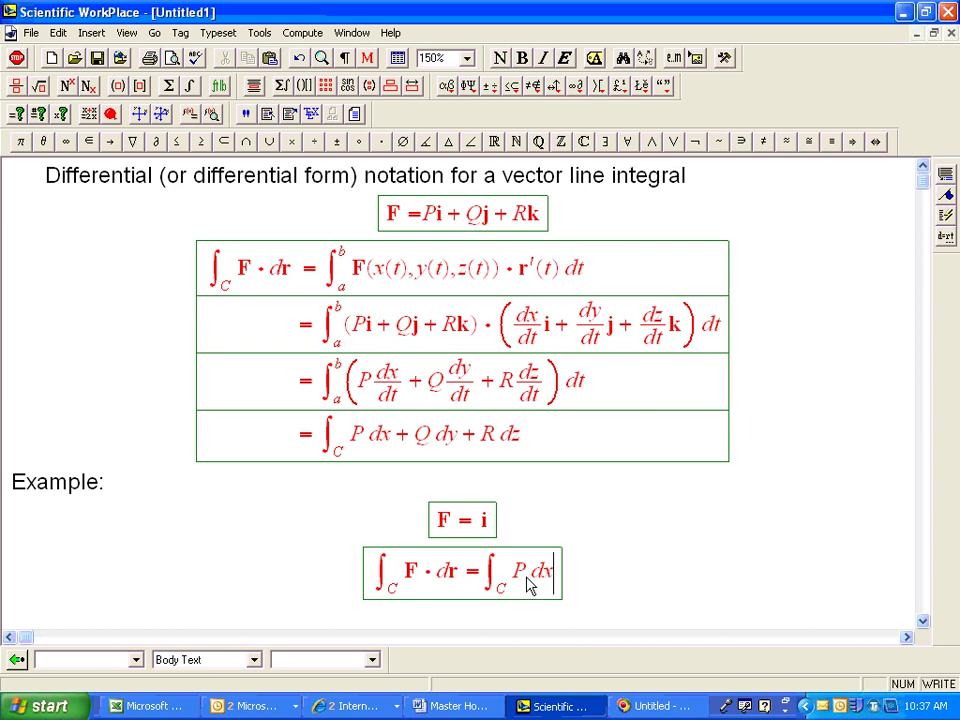
pyautogui.press('BackSpace')
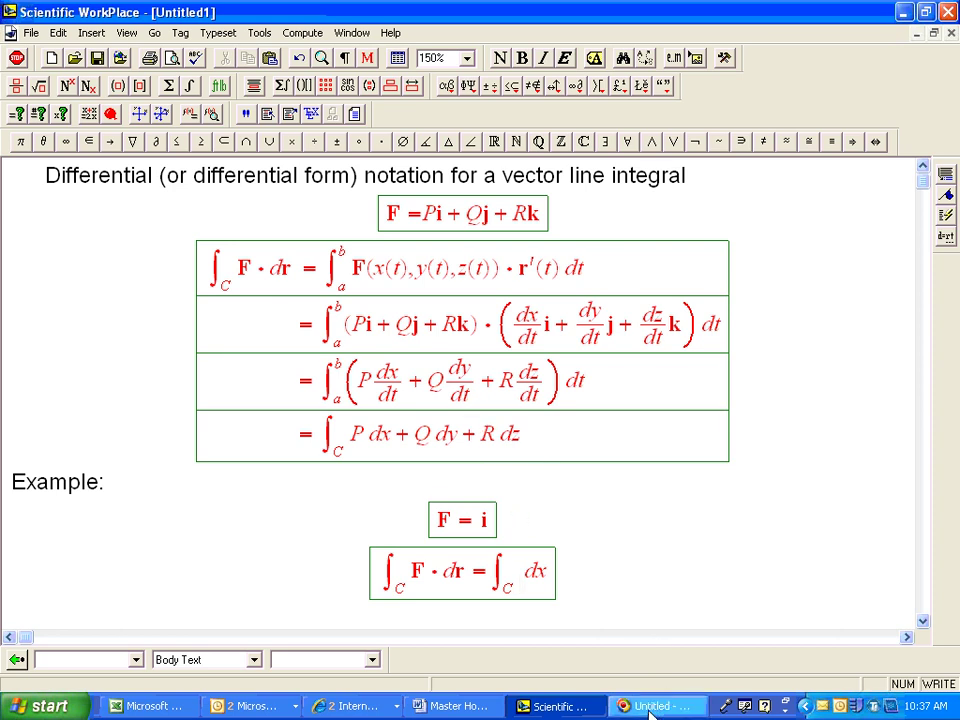
# Draw an open curve in the (1, 0) field in JAVA Vector Field Analyzer II (circulation 4.980451)
pyautogui.click(365, 707)
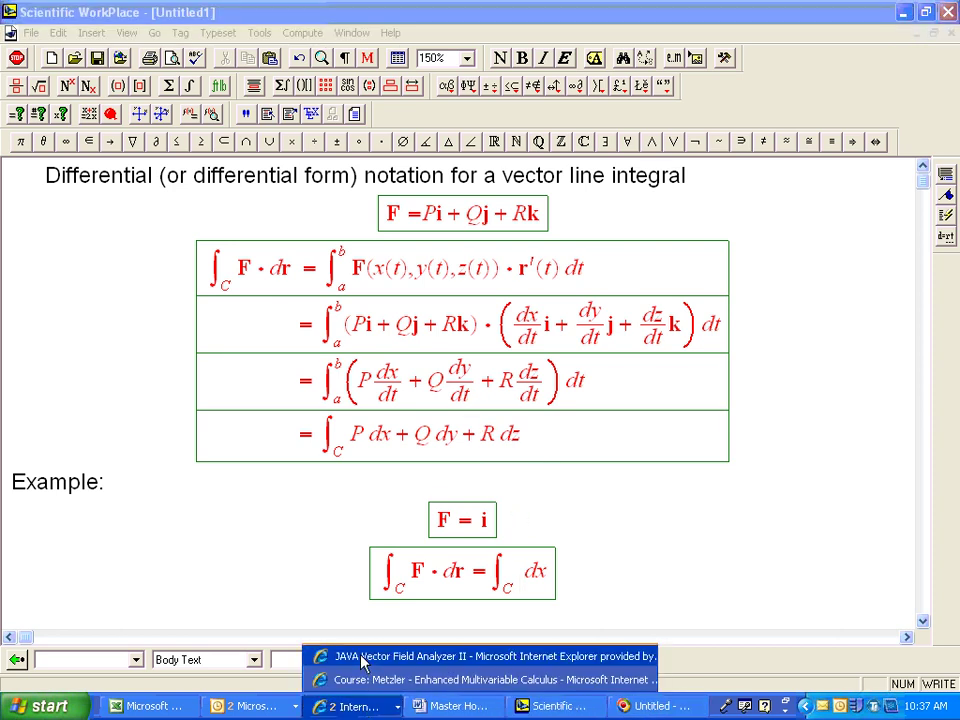
pyautogui.click(365, 651)
pyautogui.moveTo(196, 240)
pyautogui.mouseDown()
pyautogui.moveTo(282, 242)
pyautogui.moveTo(326, 314)
pyautogui.moveTo(296, 437)
pyautogui.moveTo(394, 456)
pyautogui.moveTo(453, 453)
pyautogui.mouseUp()
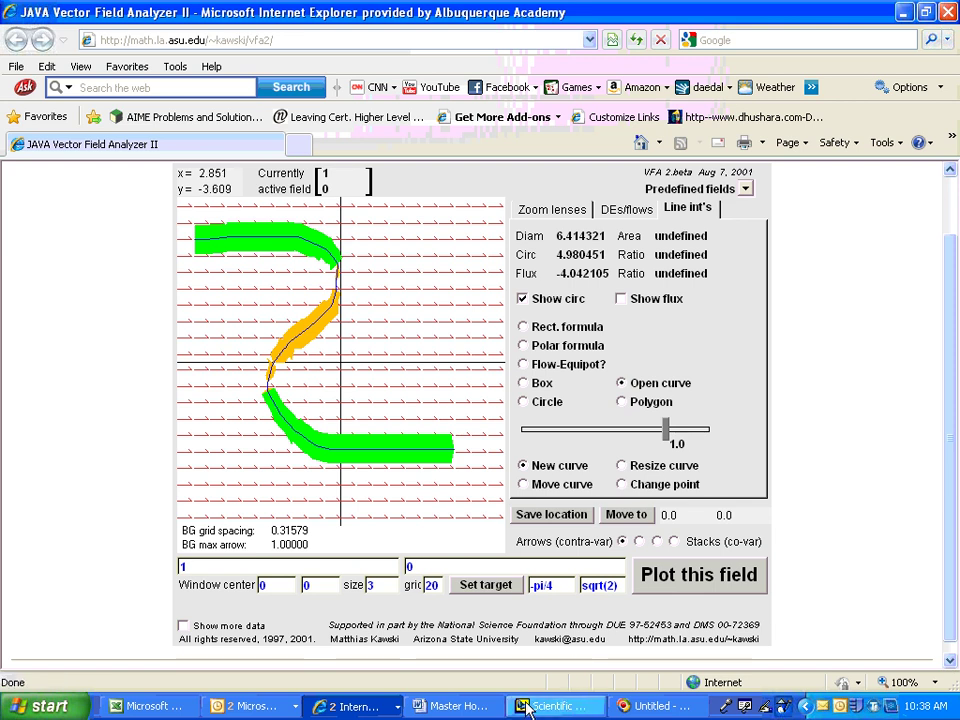
pyautogui.click(565, 708)
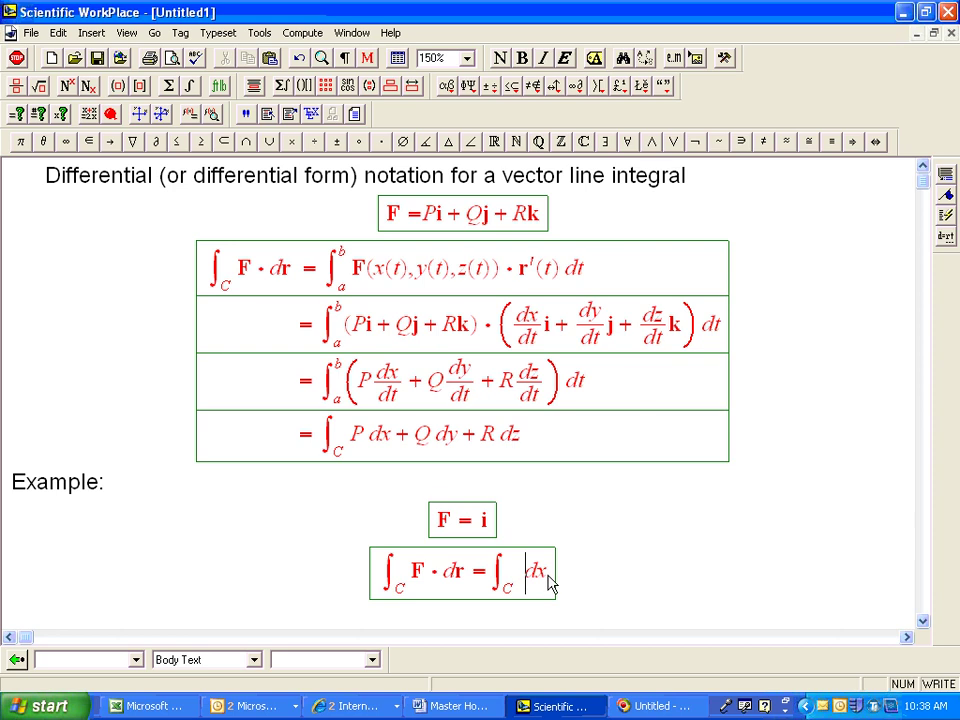
pyautogui.moveTo(526, 584); pyautogui.dragTo(546, 588)
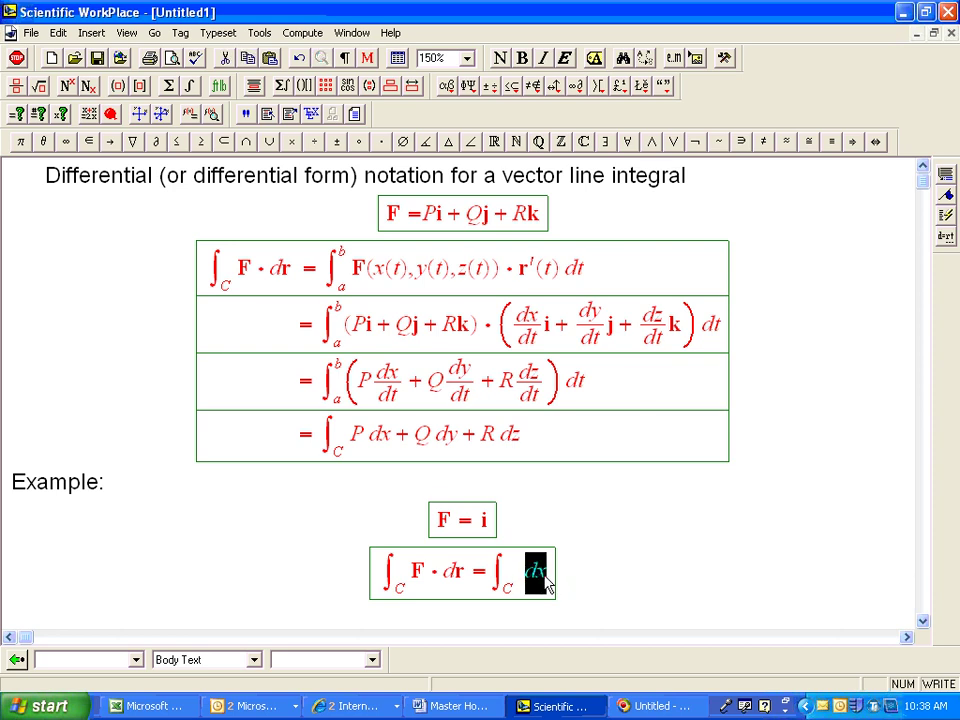
pyautogui.press('Left')
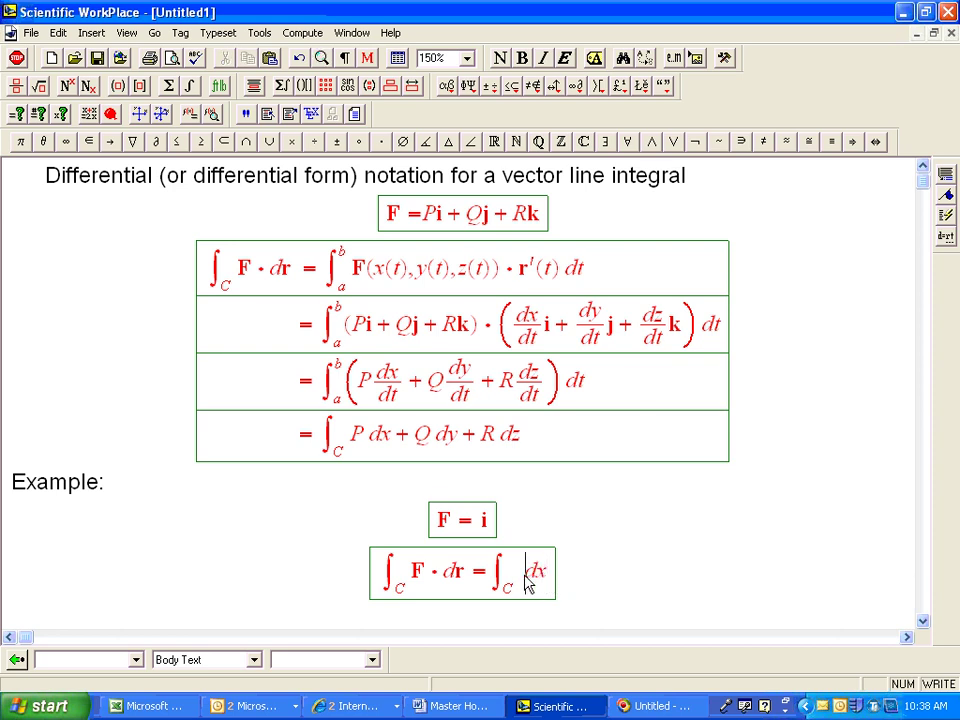
pyautogui.click(360, 443)
pyautogui.doubleClick(392, 441)
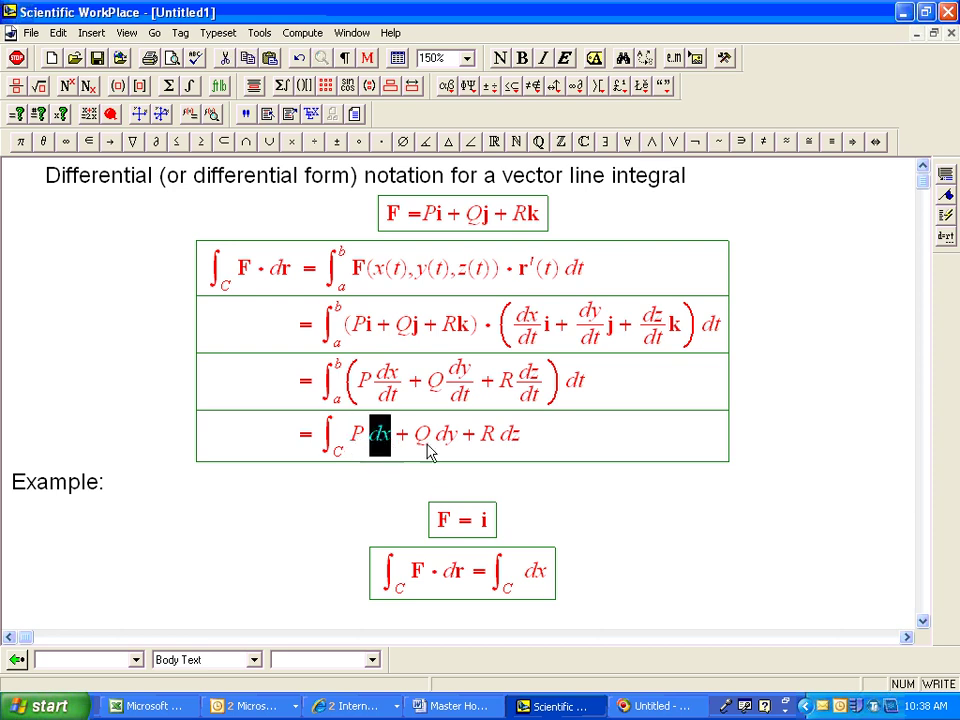
pyautogui.click(458, 440)
pyautogui.click(510, 442)
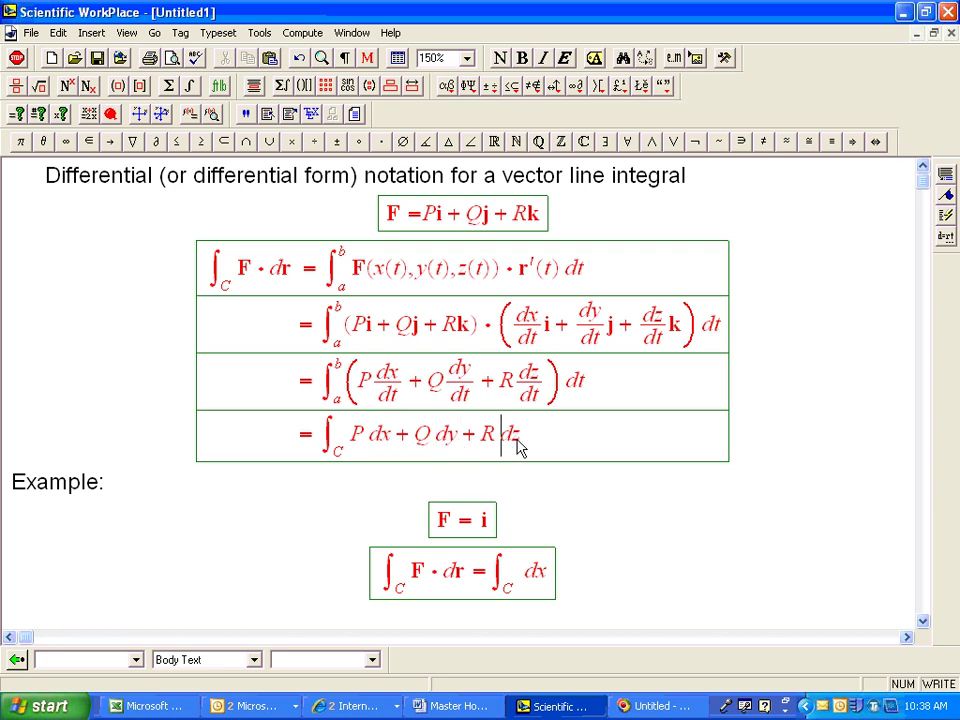
pyautogui.click(368, 442)
pyautogui.click(430, 442)
pyautogui.click(493, 447)
pyautogui.click(549, 577)
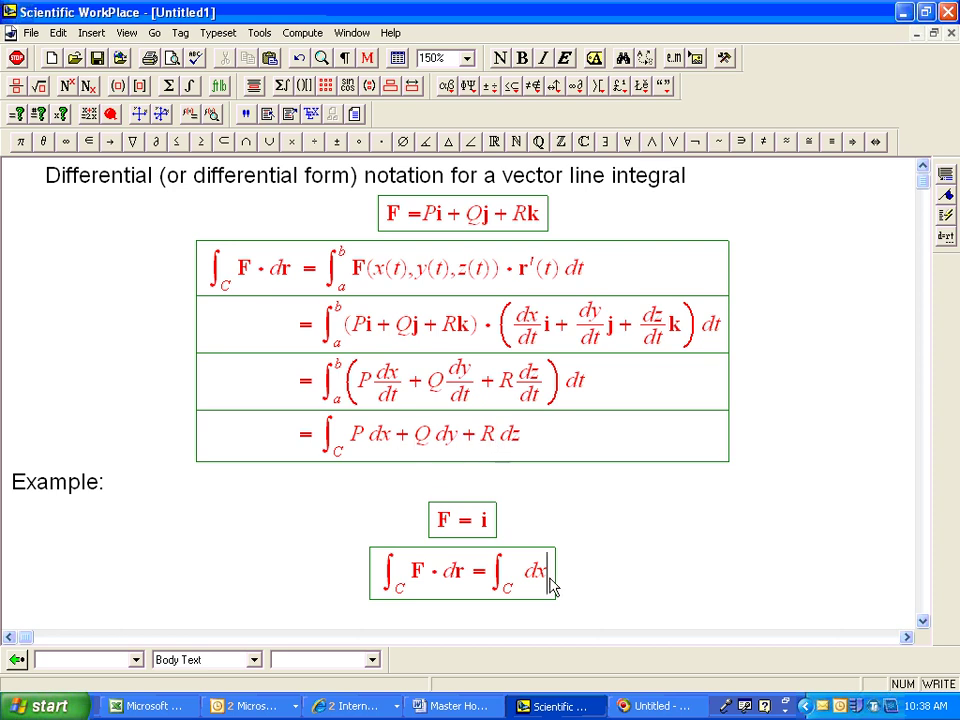